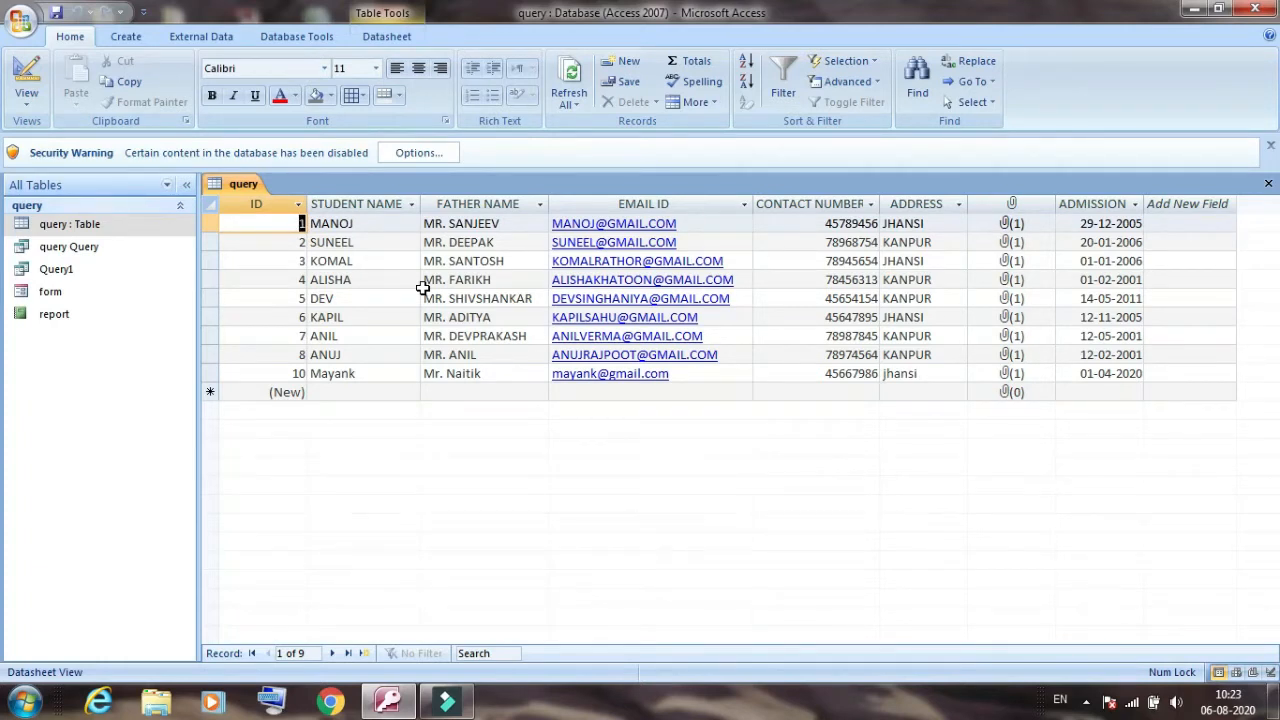
- Select the query table's columns from ID to ADMISSION DATE and create a form from the table
left_click(276, 210)
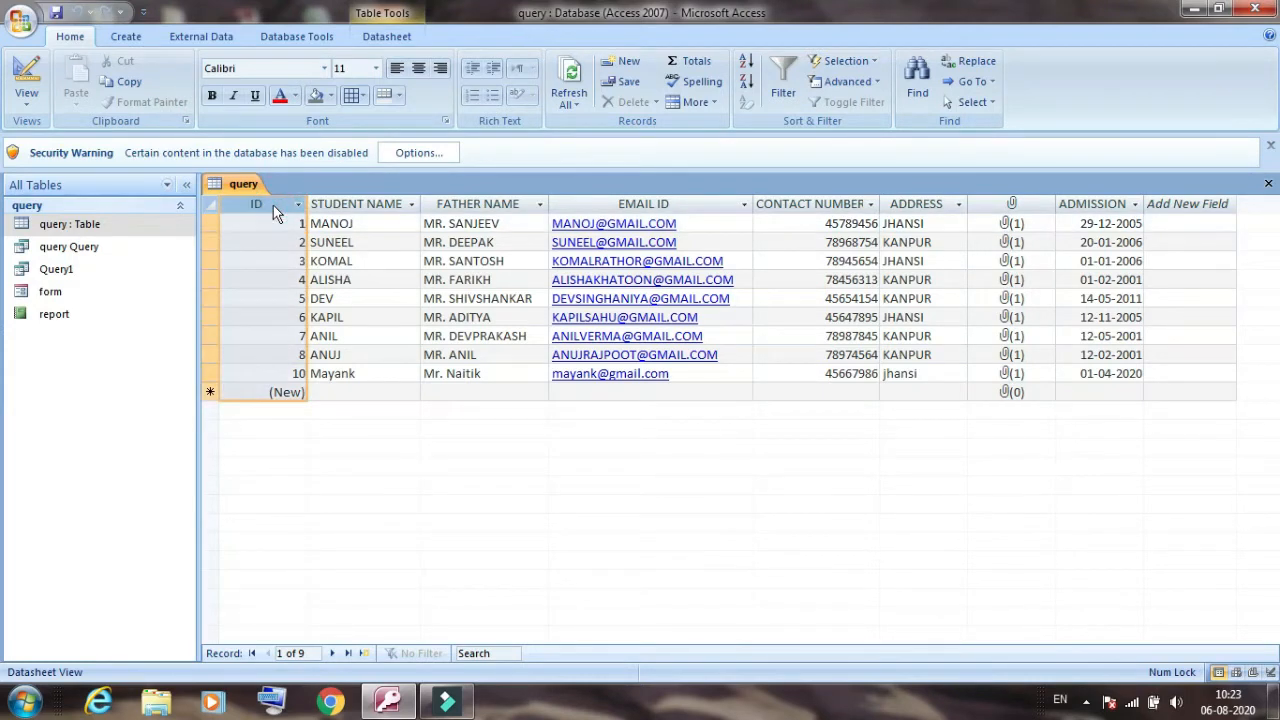
key("shift+Right")
key("shift+Right")
key("shift+Right")
key("shift+Right")
key("shift+Right")
key("shift+Right")
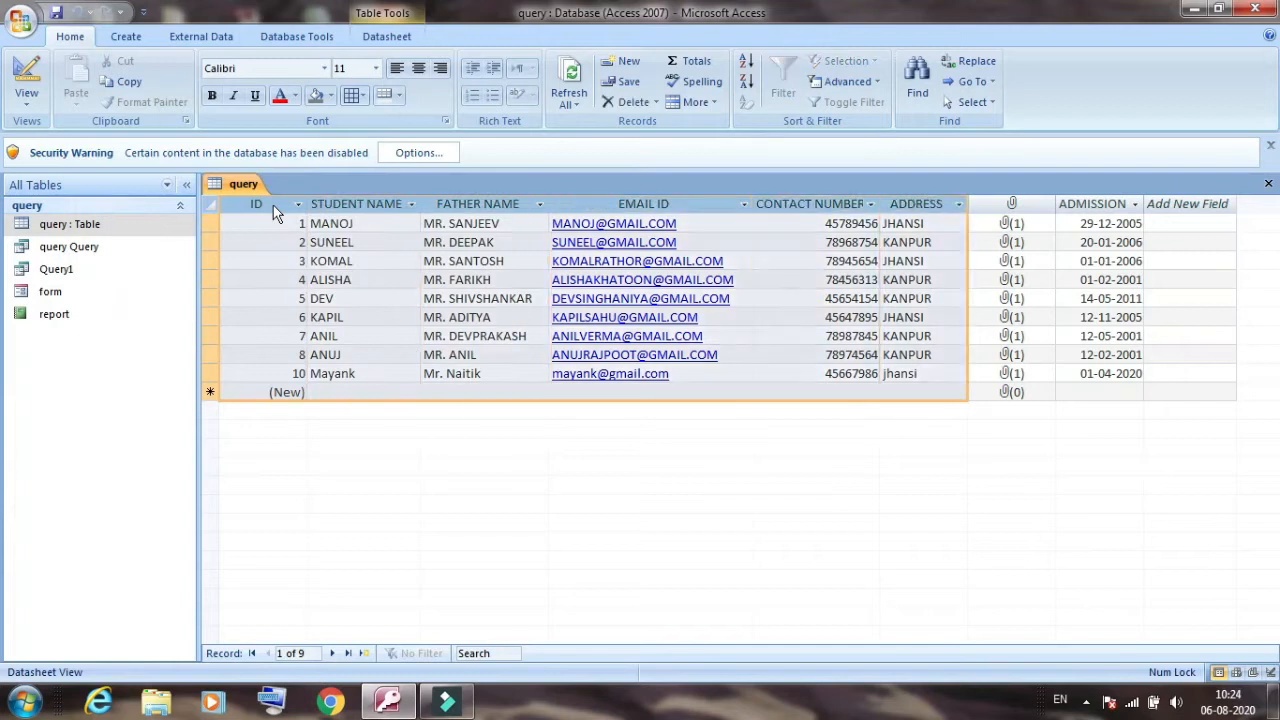
key("shift+Right")
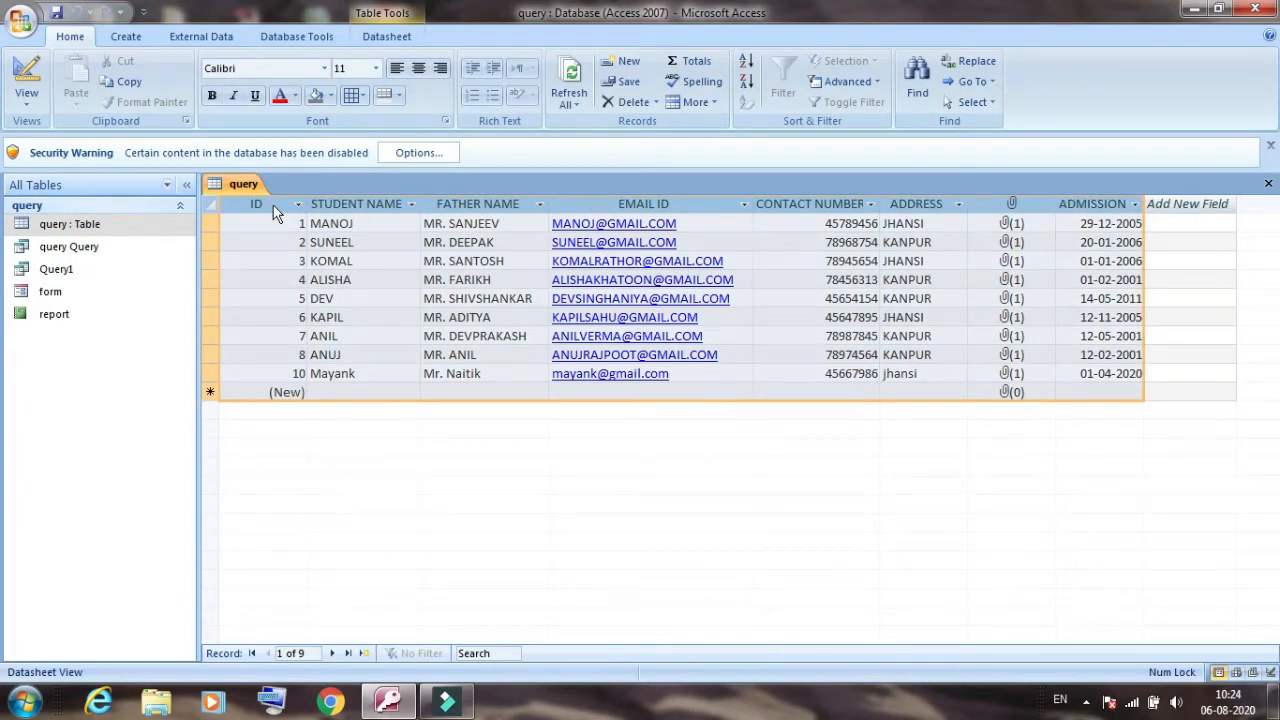
left_click(126, 37)
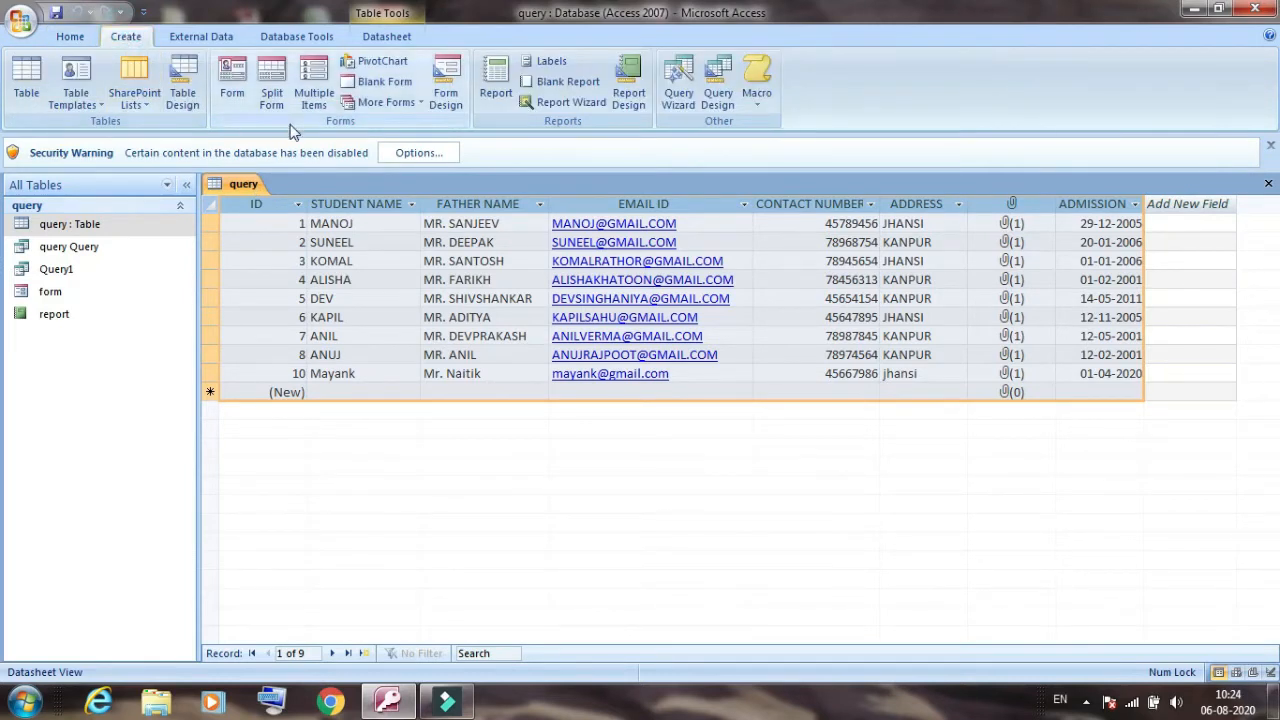
left_click(236, 90)
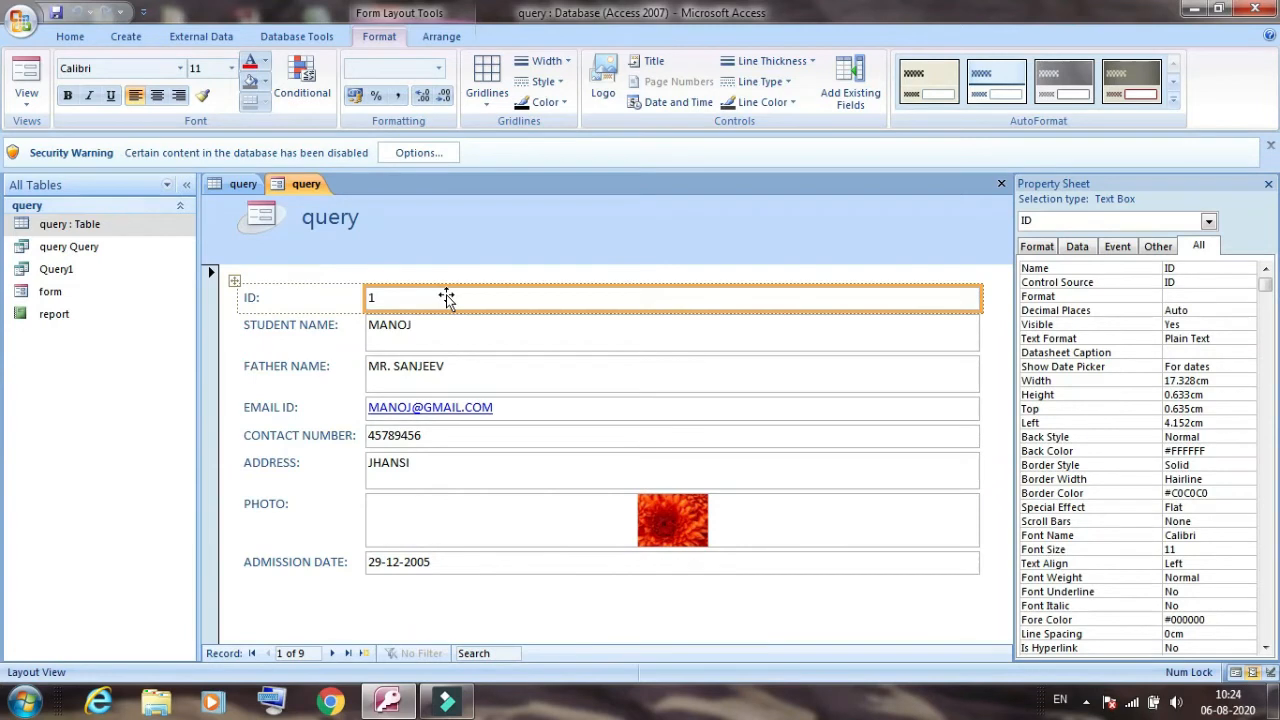
key("Down")
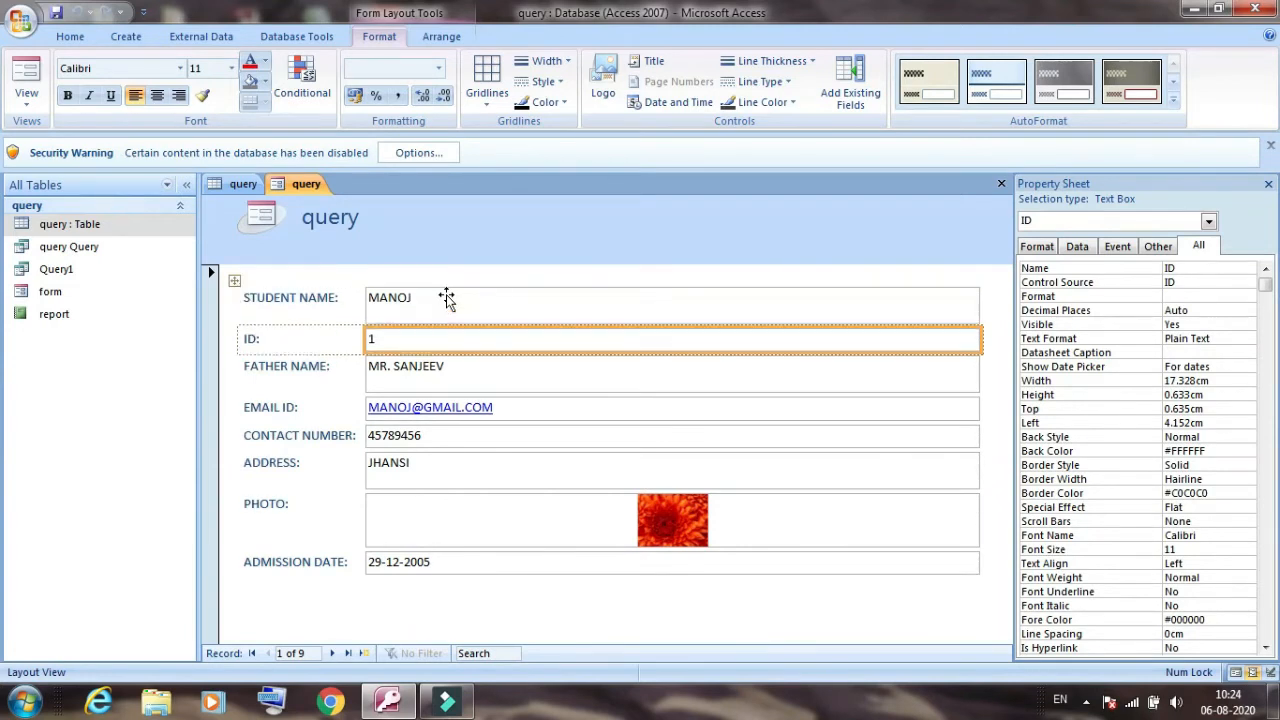
key("Up")
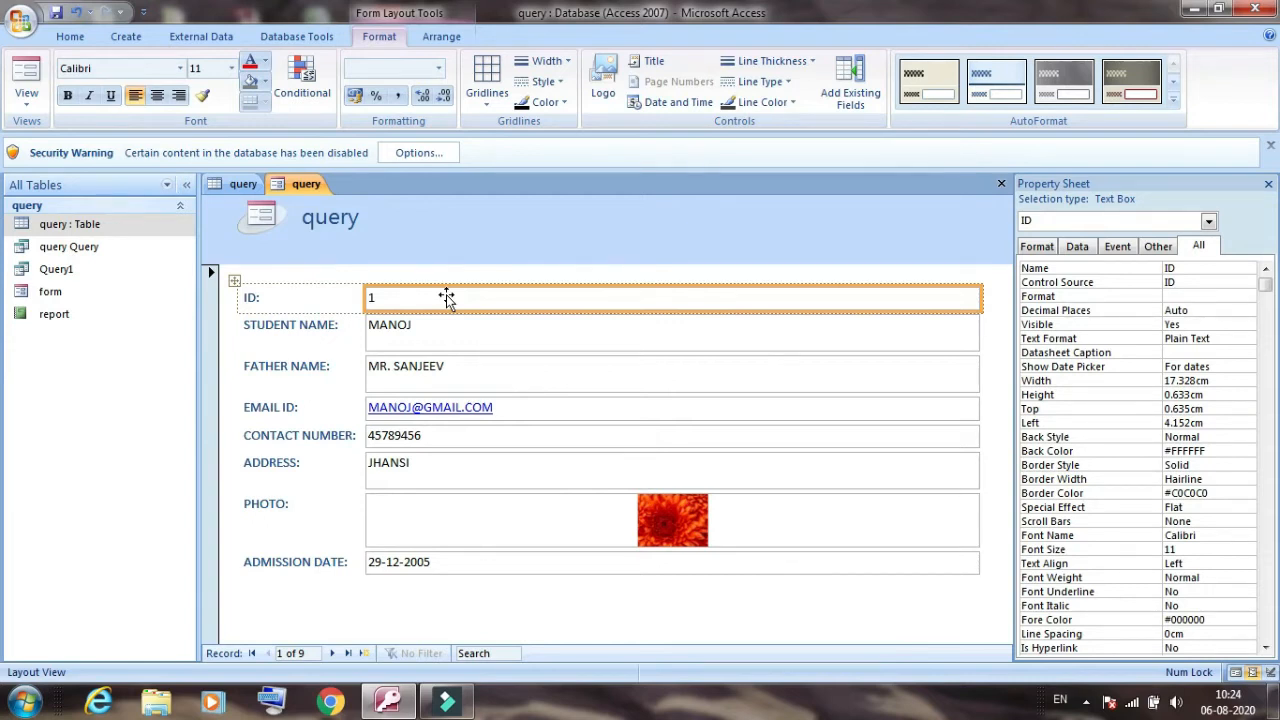
- Open the existing form named form to examine its command buttons, and return to the new query form
left_click(56, 292)
double_click(56, 292)
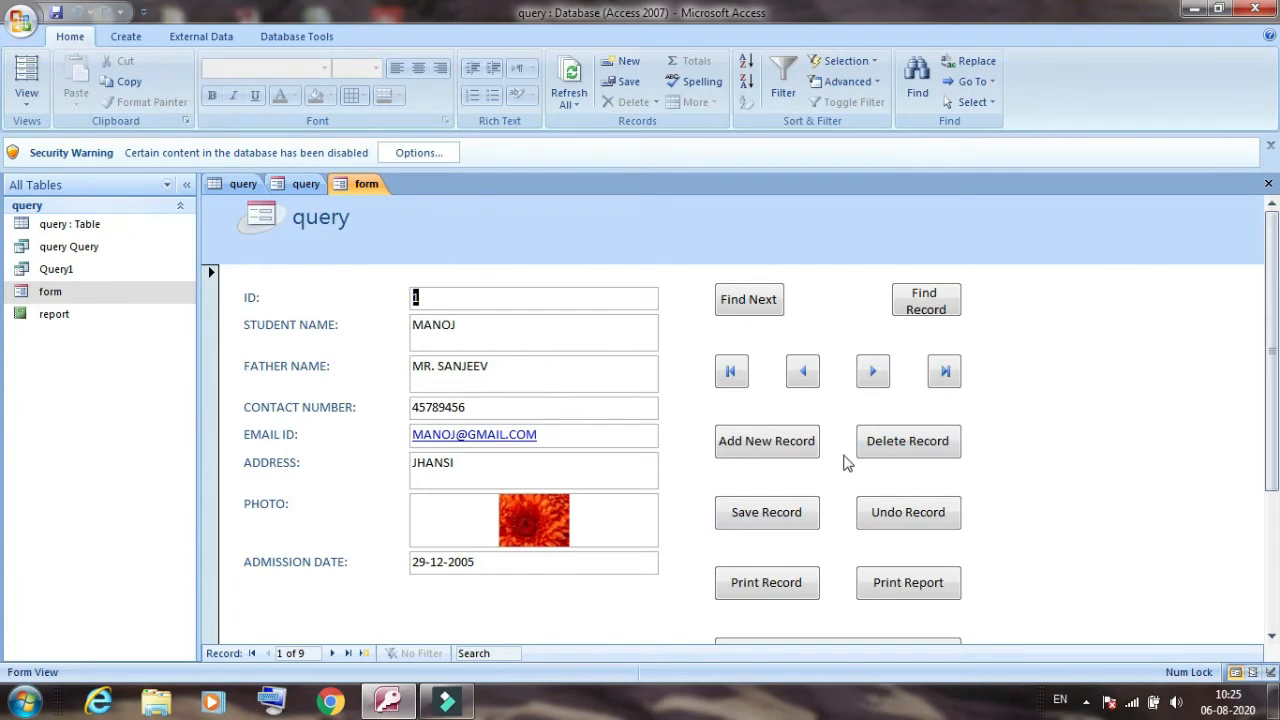
left_click(308, 186)
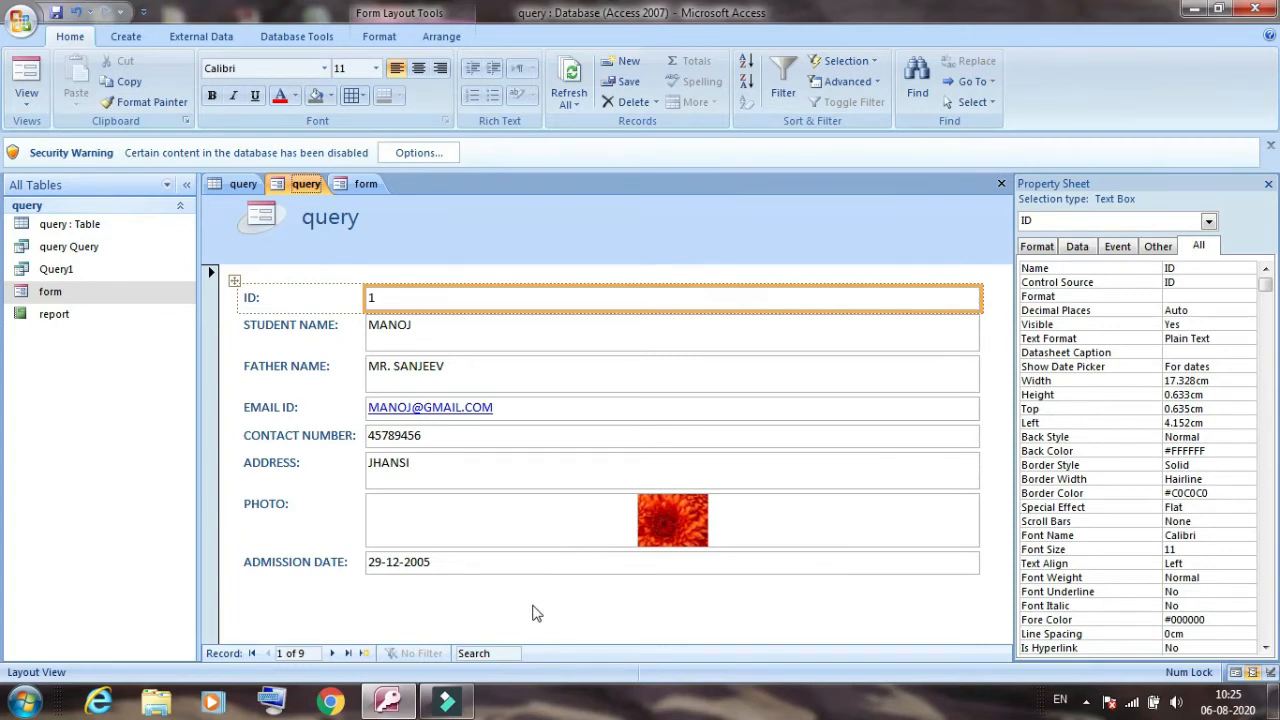
- Switch the query form to Design View and extend its Detail section to about 11 cm high
left_click(29, 106)
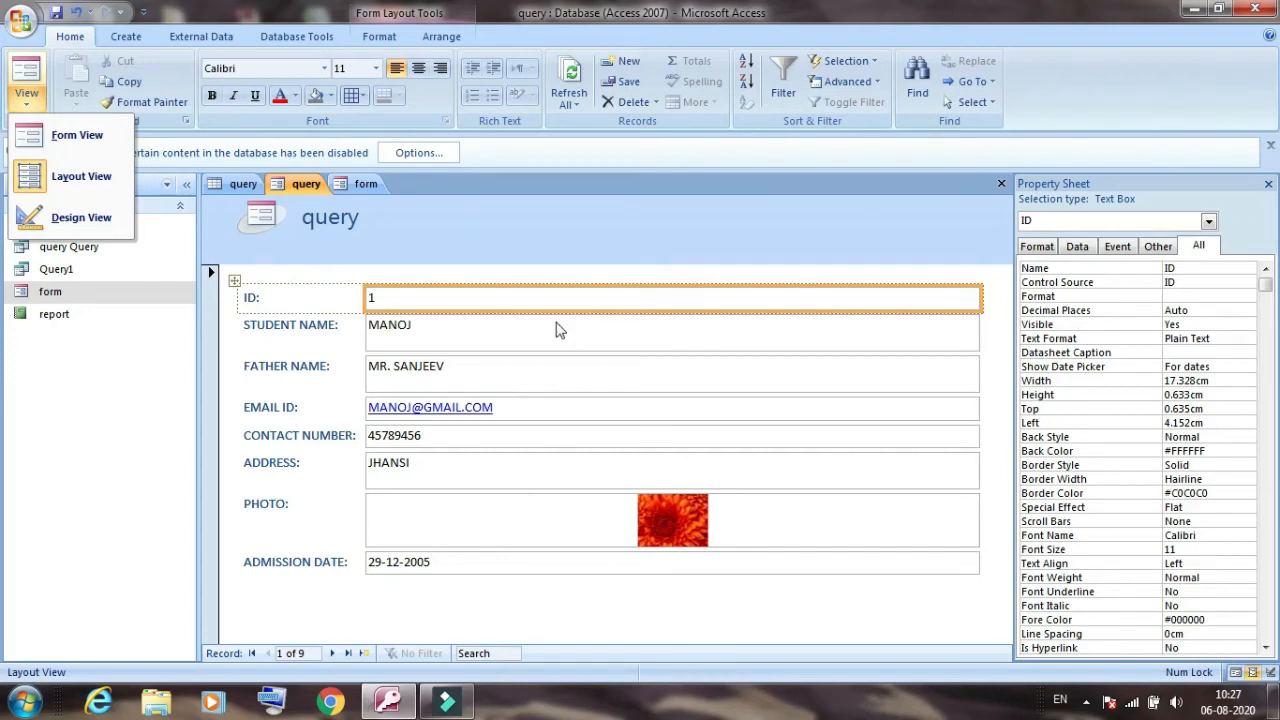
left_click(527, 608)
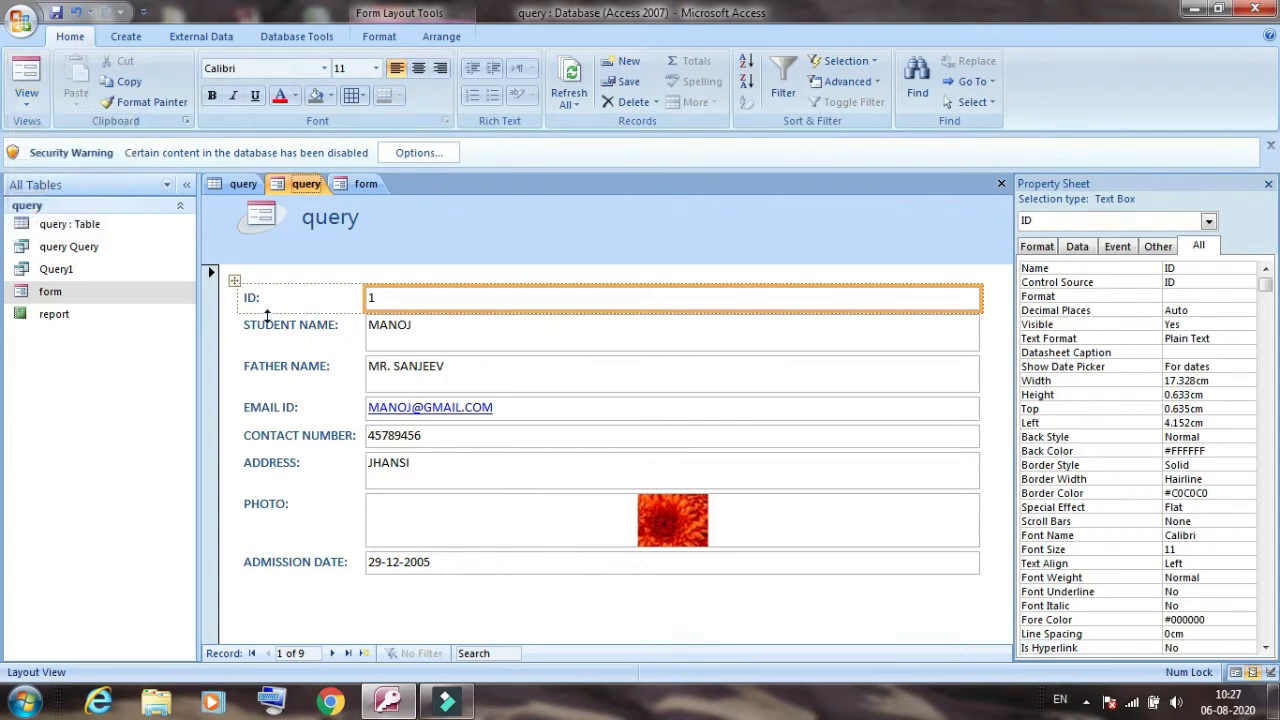
left_click(30, 104)
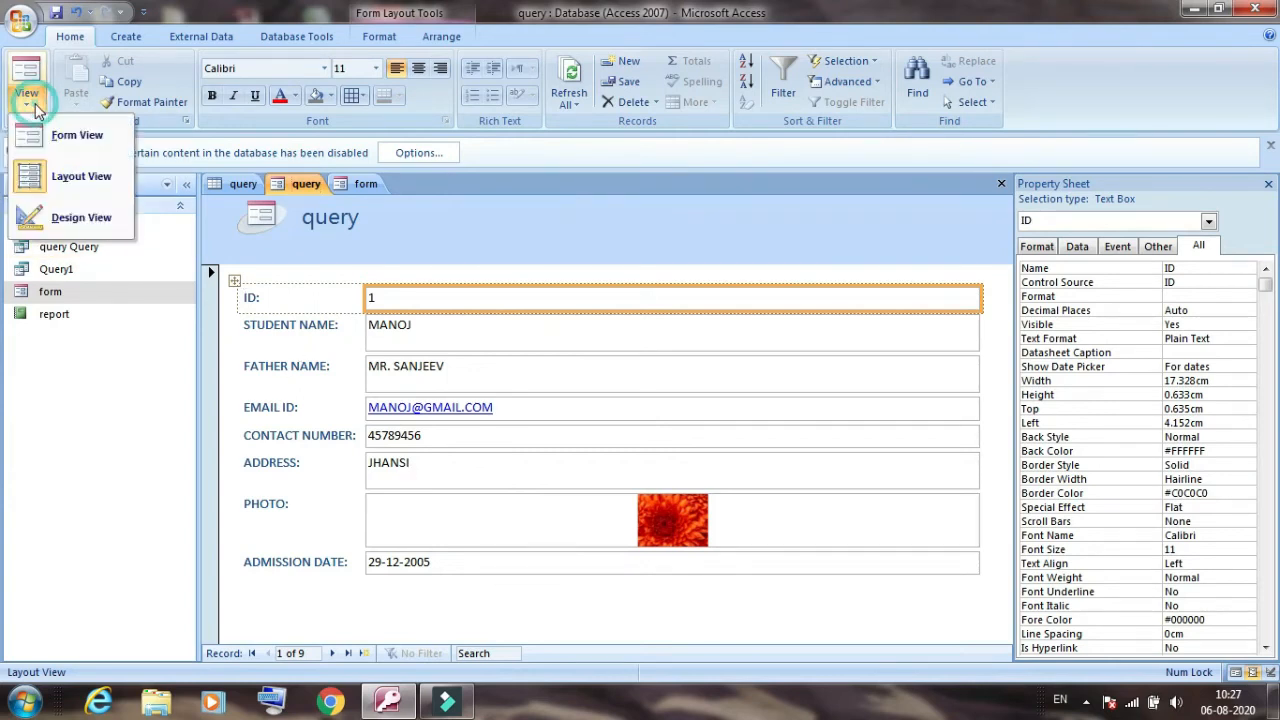
left_click(90, 221)
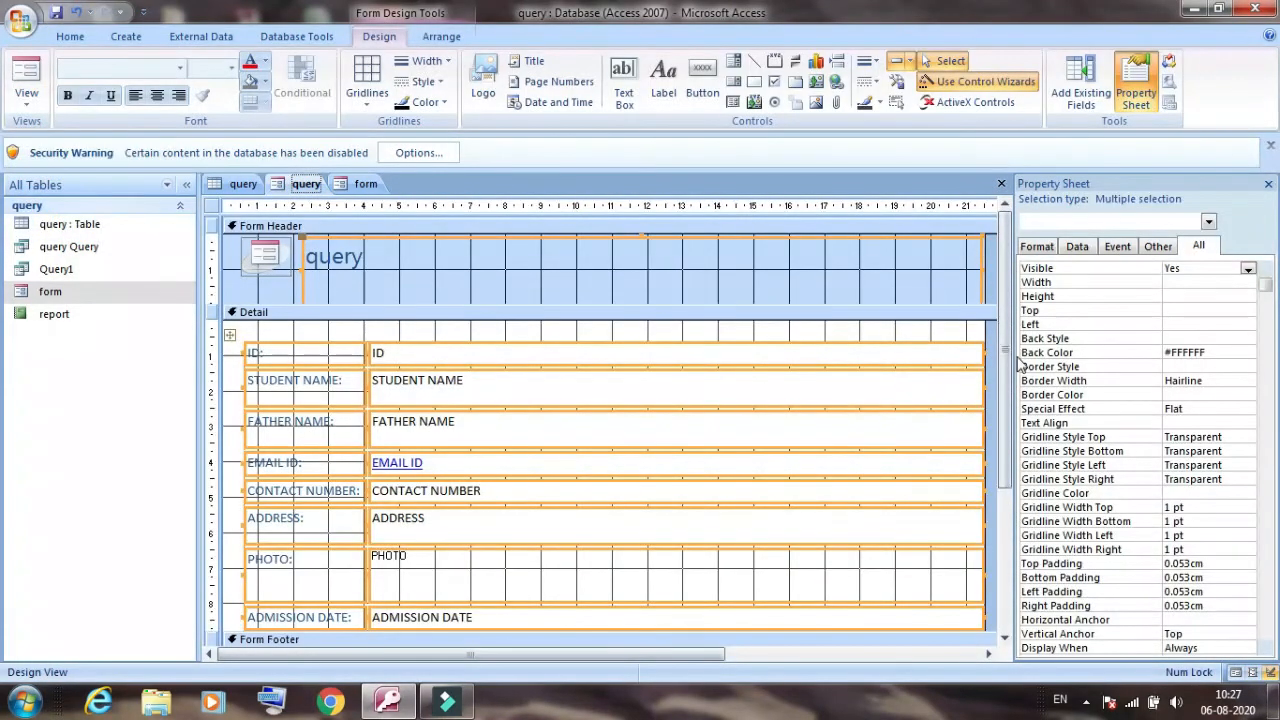
left_click_drag(1009, 357, 1012, 468)
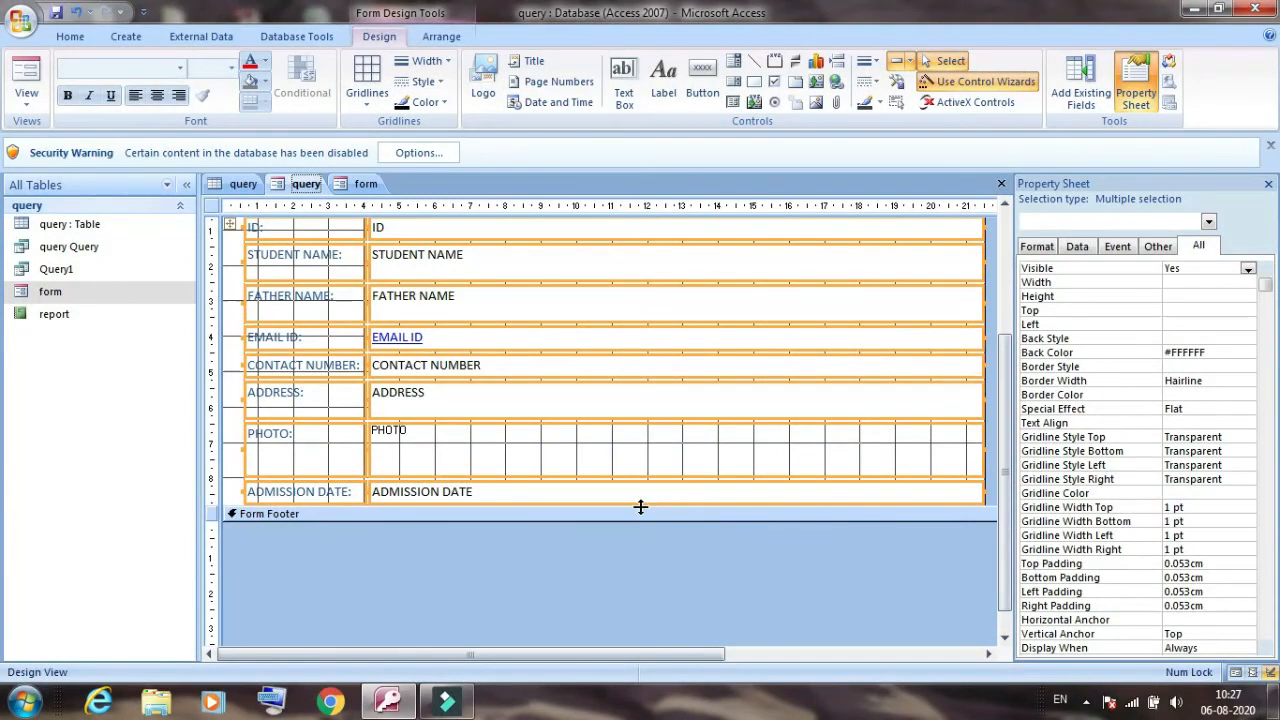
left_click_drag(638, 506, 634, 590)
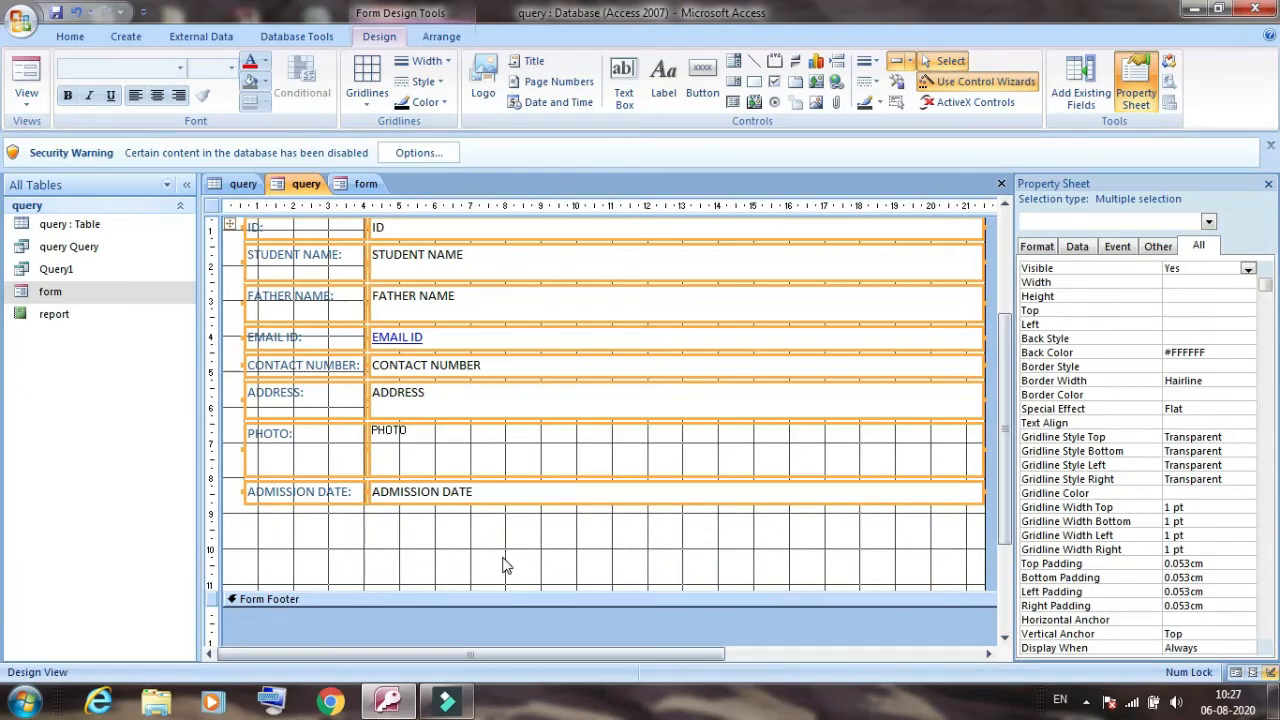
- Draw a command button about 3 by 0.8 cm below ADMISSION DATE and assign it the Record Navigation action Go To Next Record
key("alt")
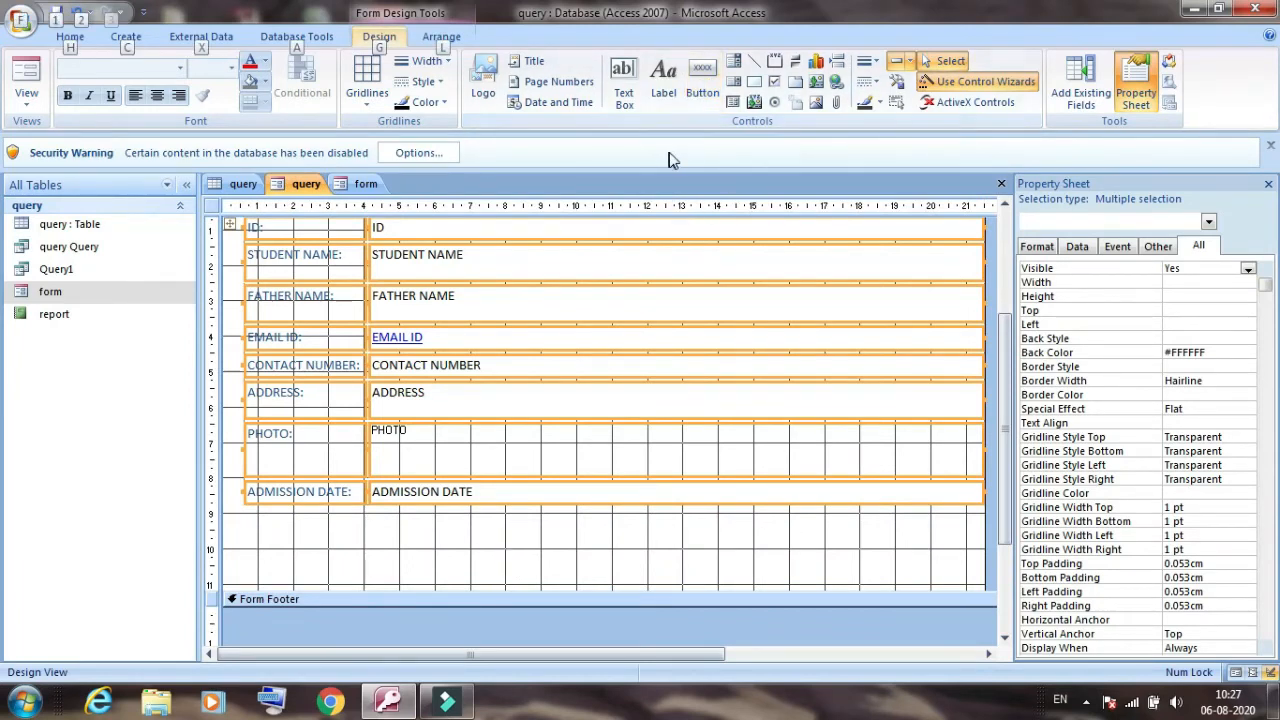
left_click(703, 90)
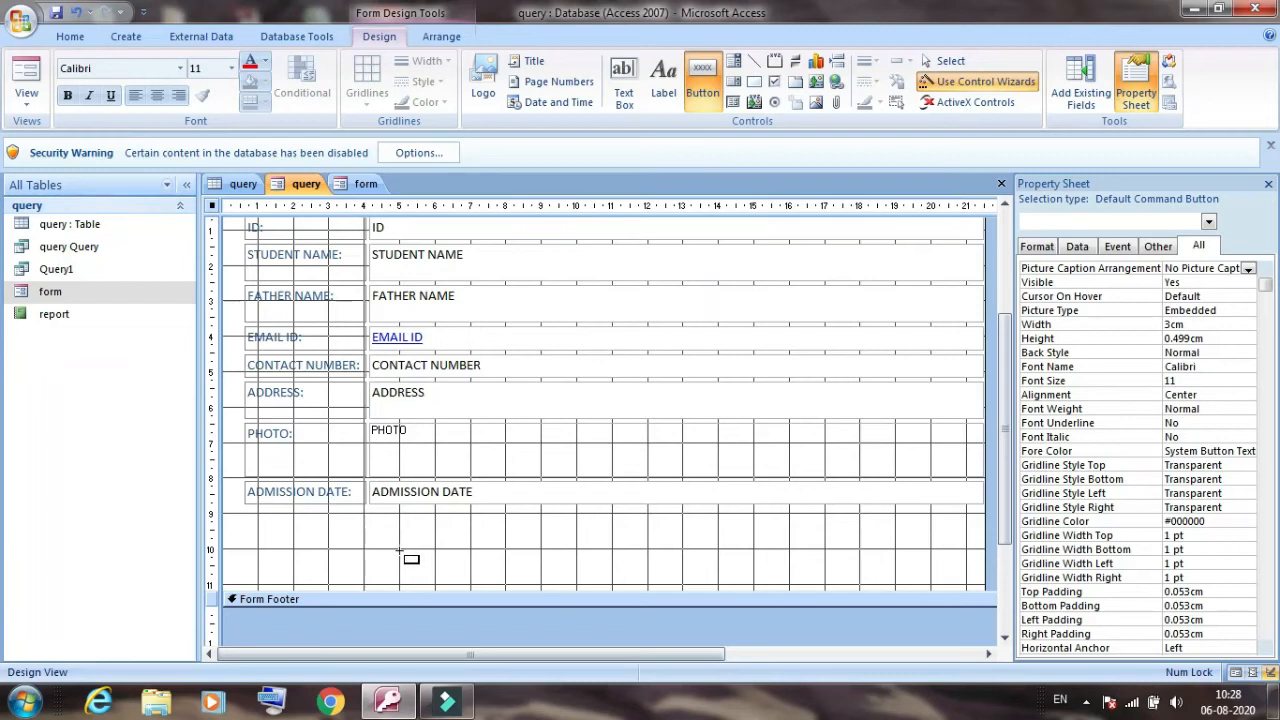
left_click_drag(399, 551, 505, 582)
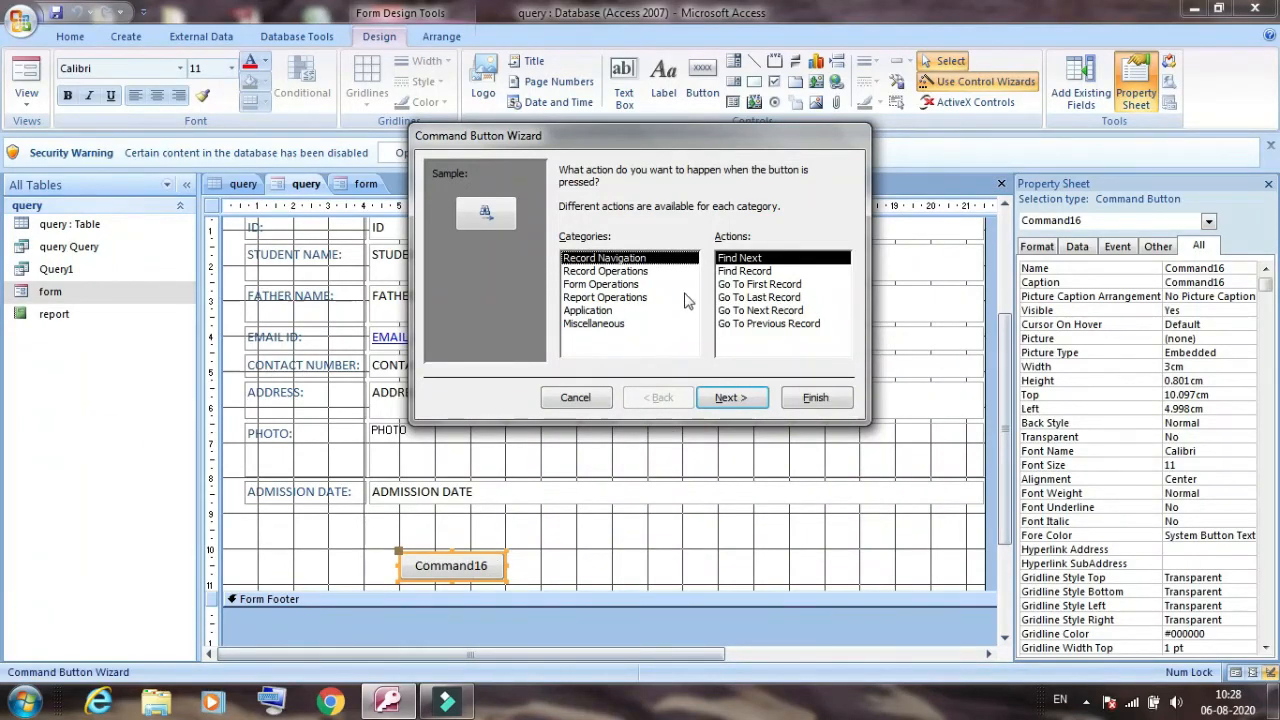
left_click(760, 311)
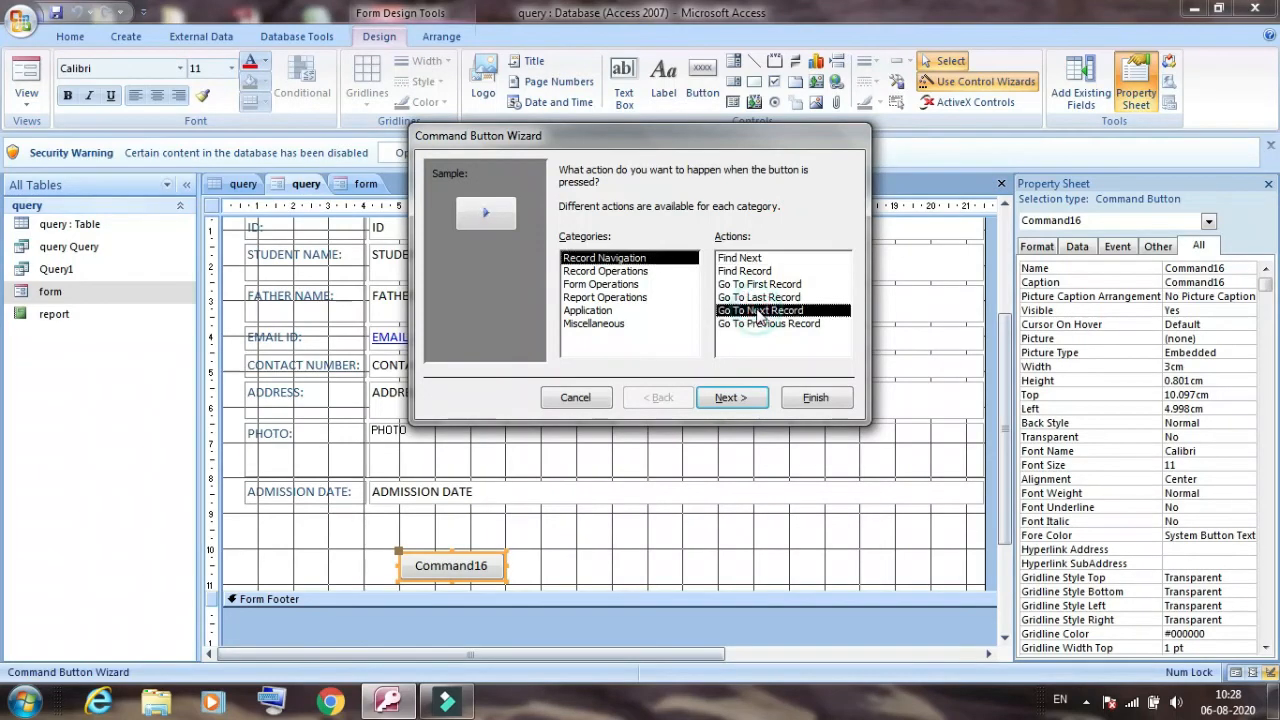
left_click(730, 398)
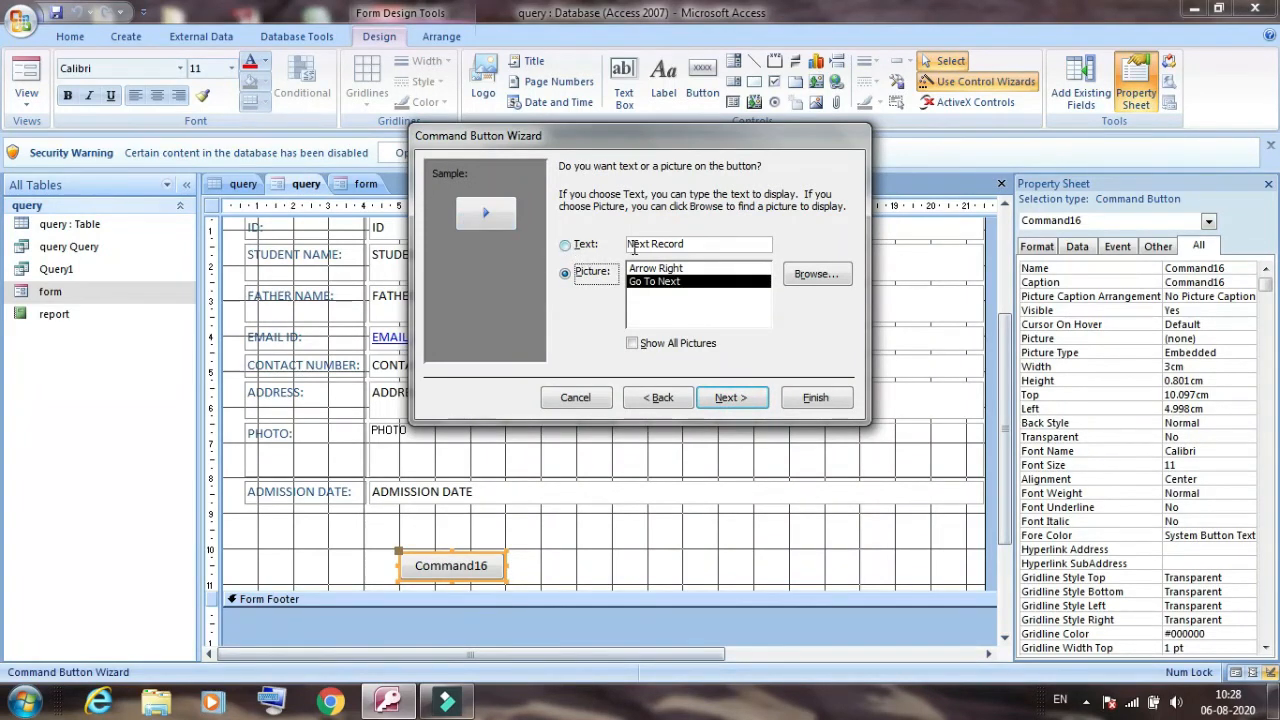
- Show the text Next Record on the button instead of a picture, name it Next Record and finish the wizard
left_click(566, 247)
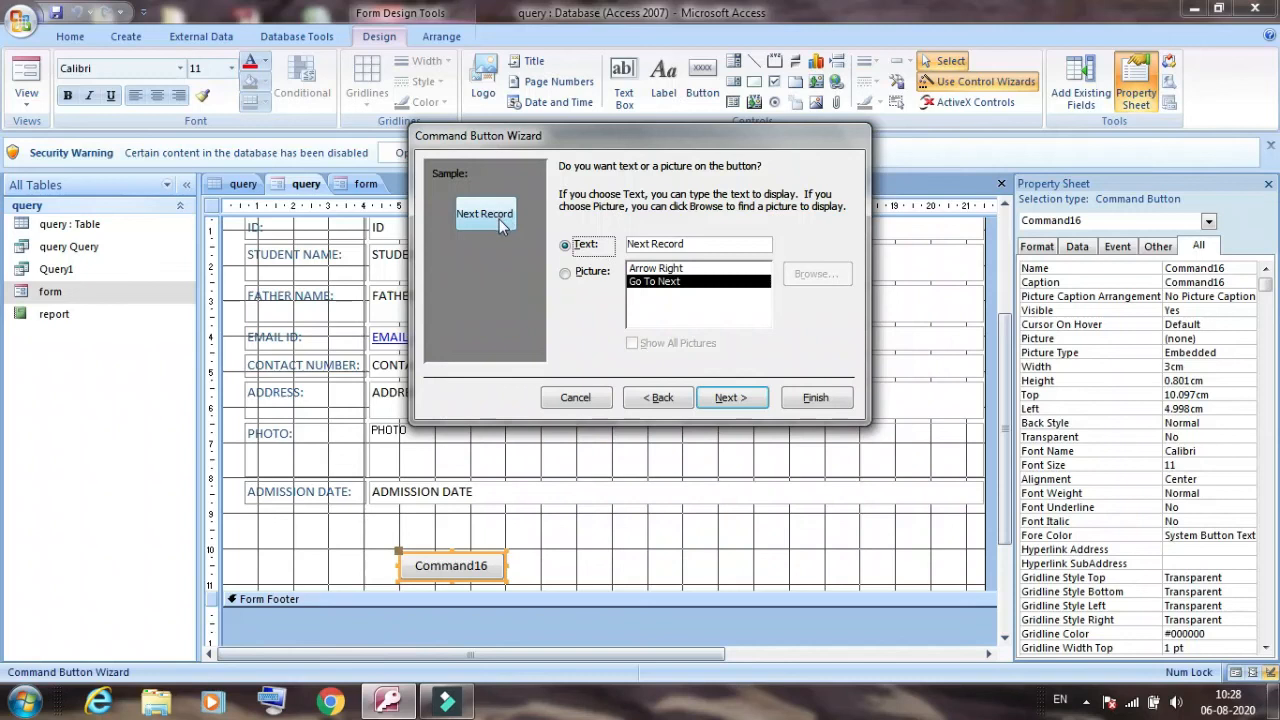
left_click(727, 399)
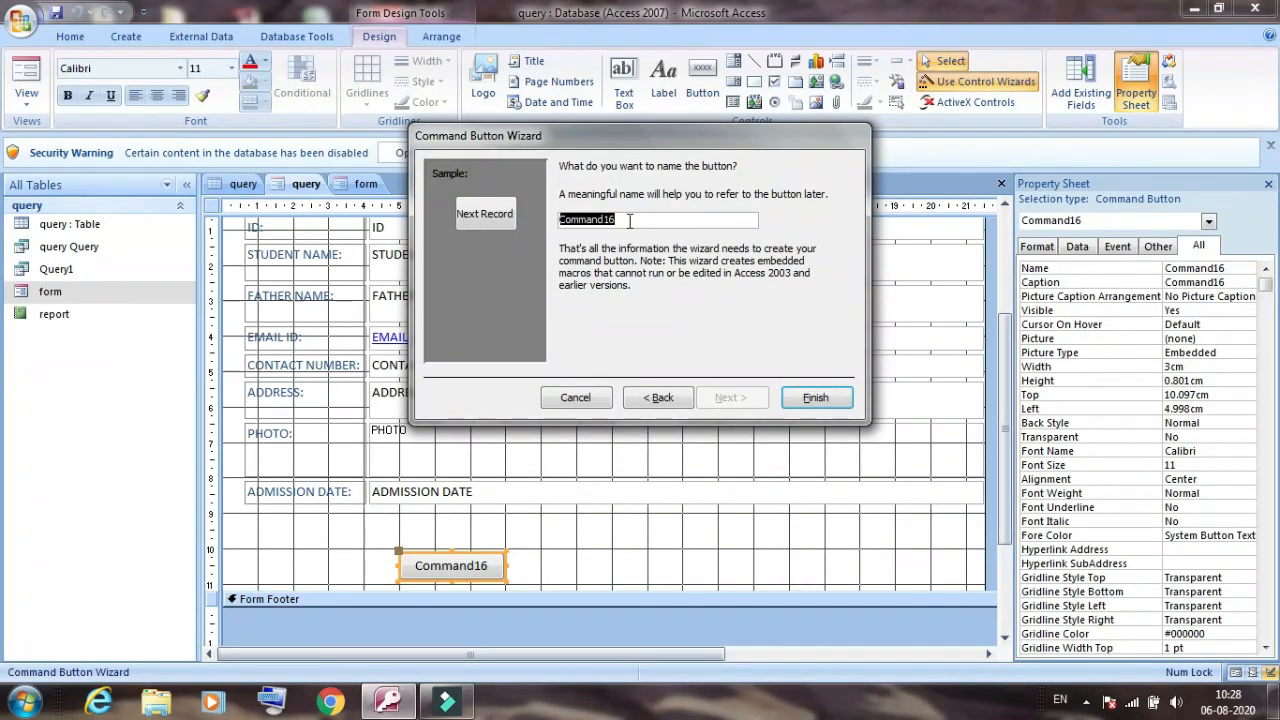
type("Nex")
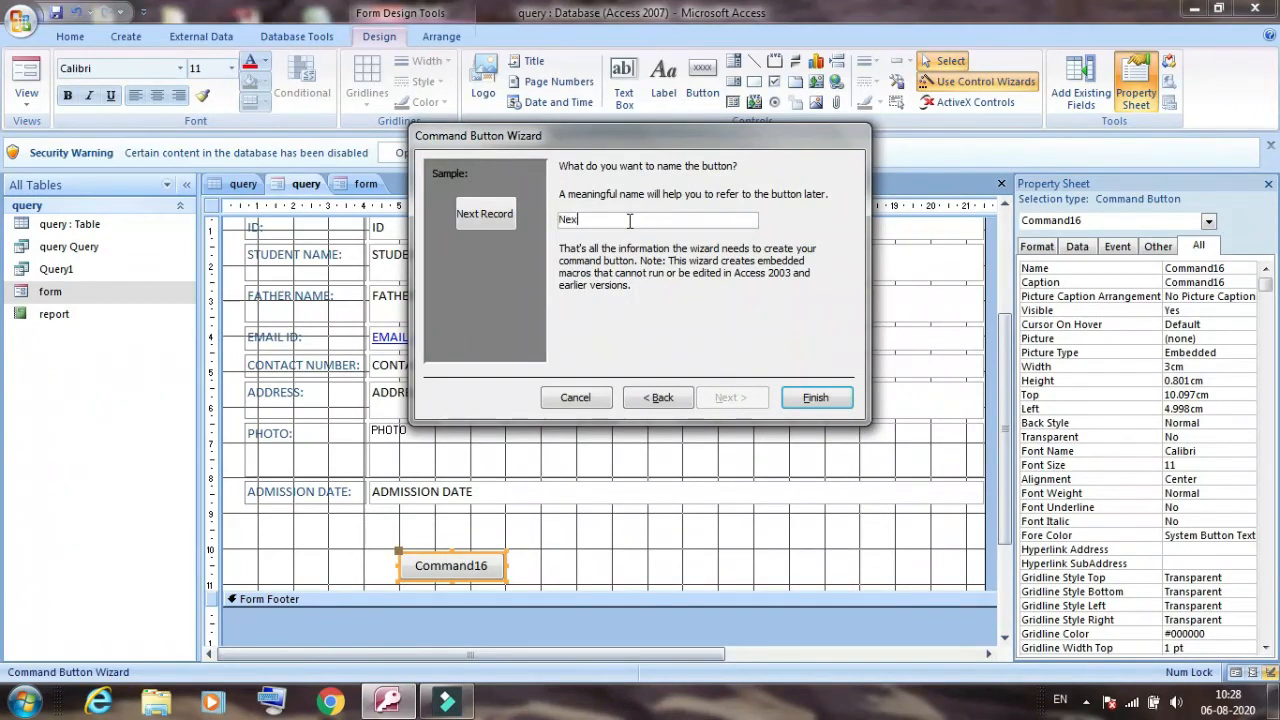
type("t TRecor")
left_click(818, 398)
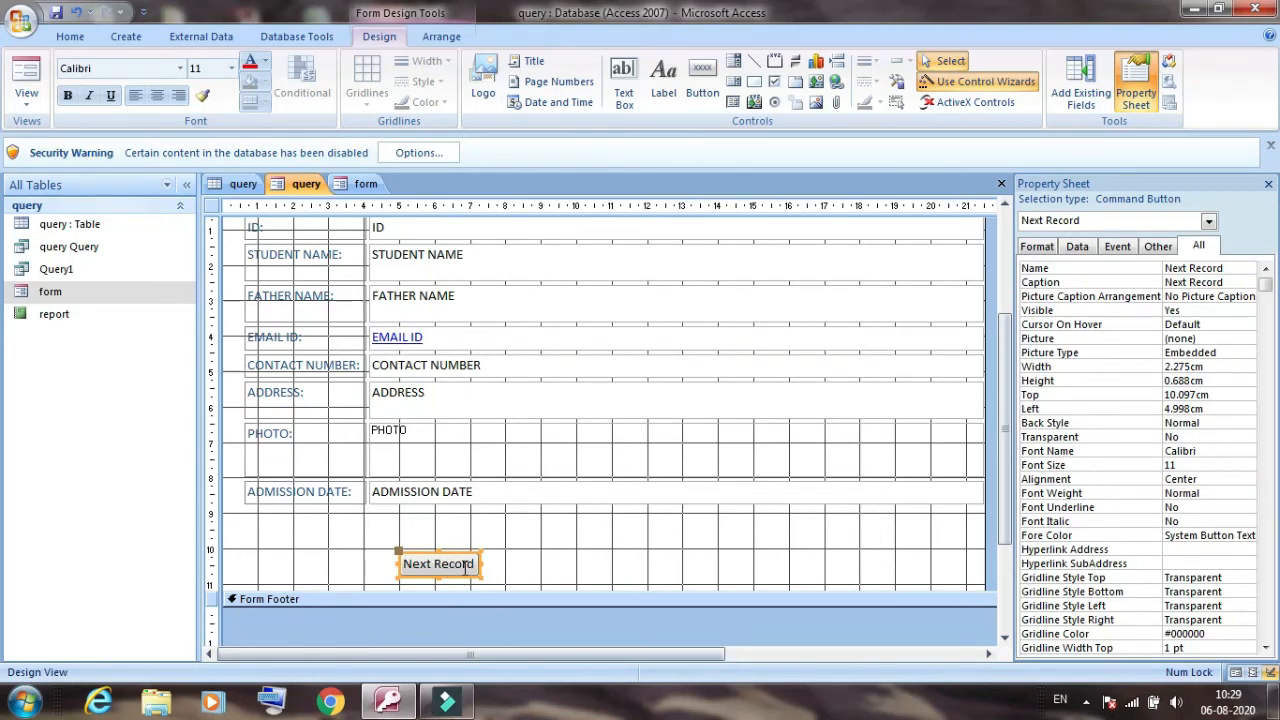
- Switch the query form to Form View and test the Next Record button by advancing two records
left_click(27, 105)
left_click(70, 135)
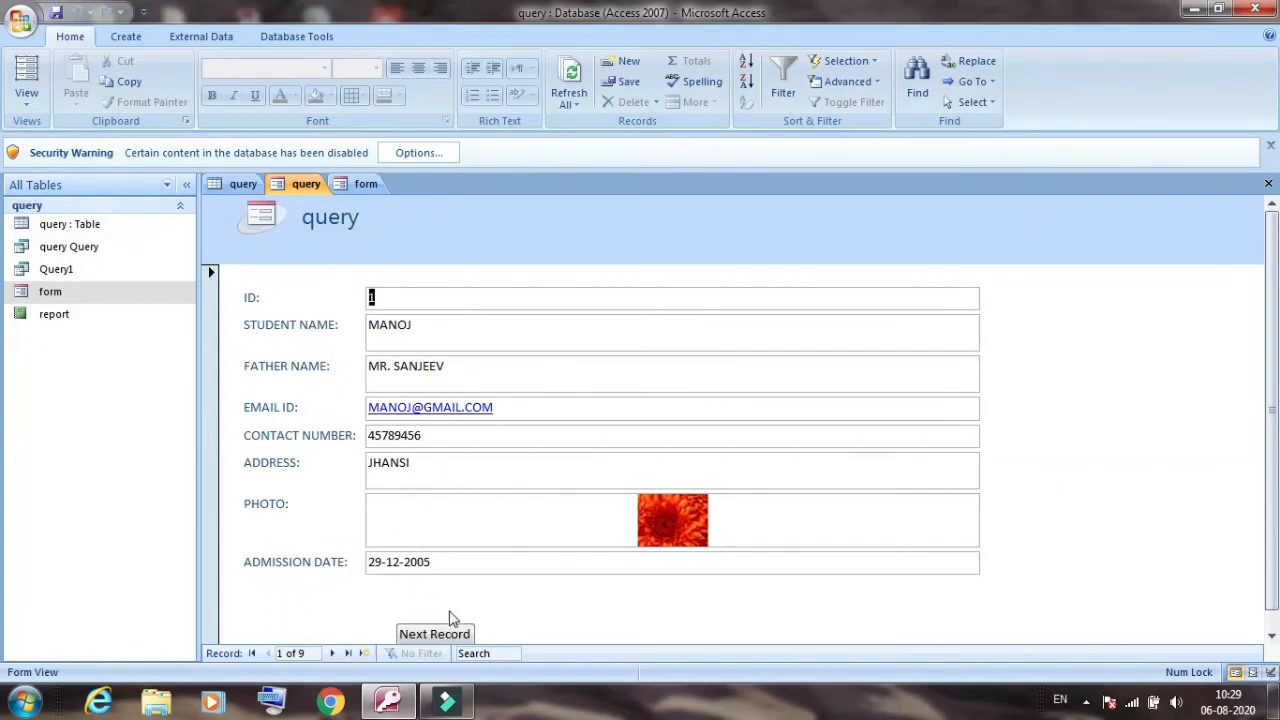
left_click(445, 641)
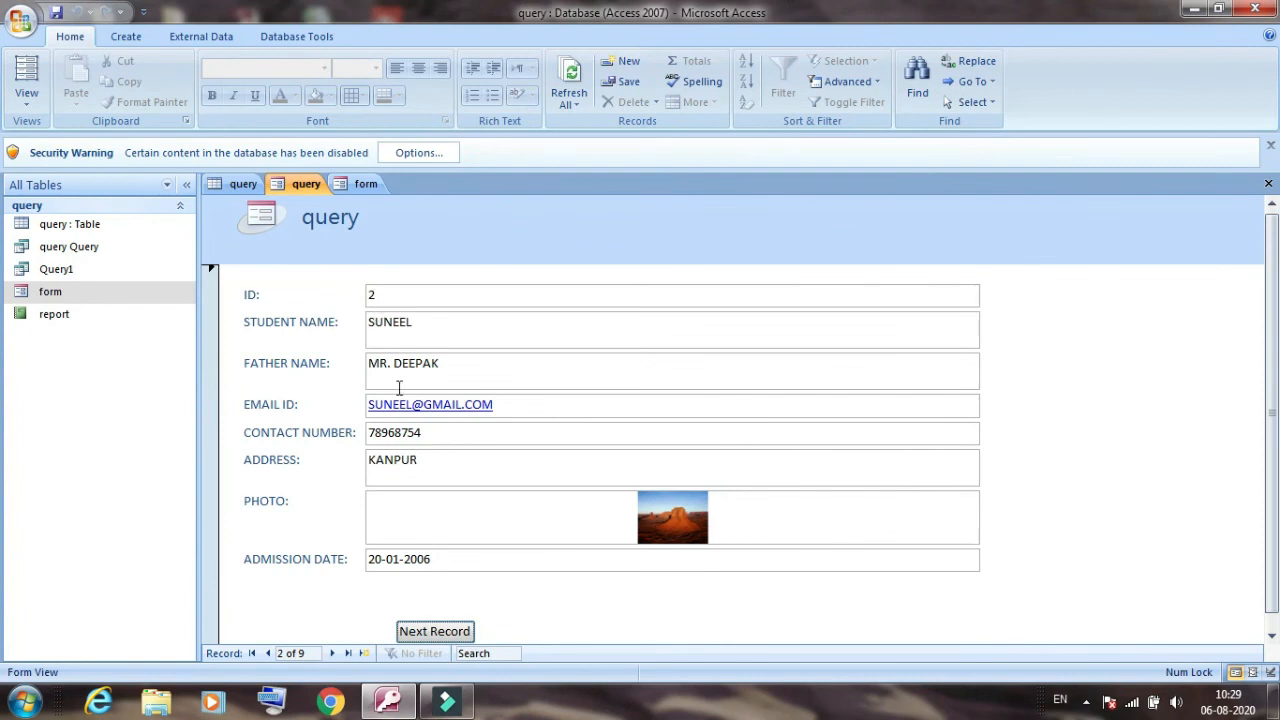
left_click(438, 630)
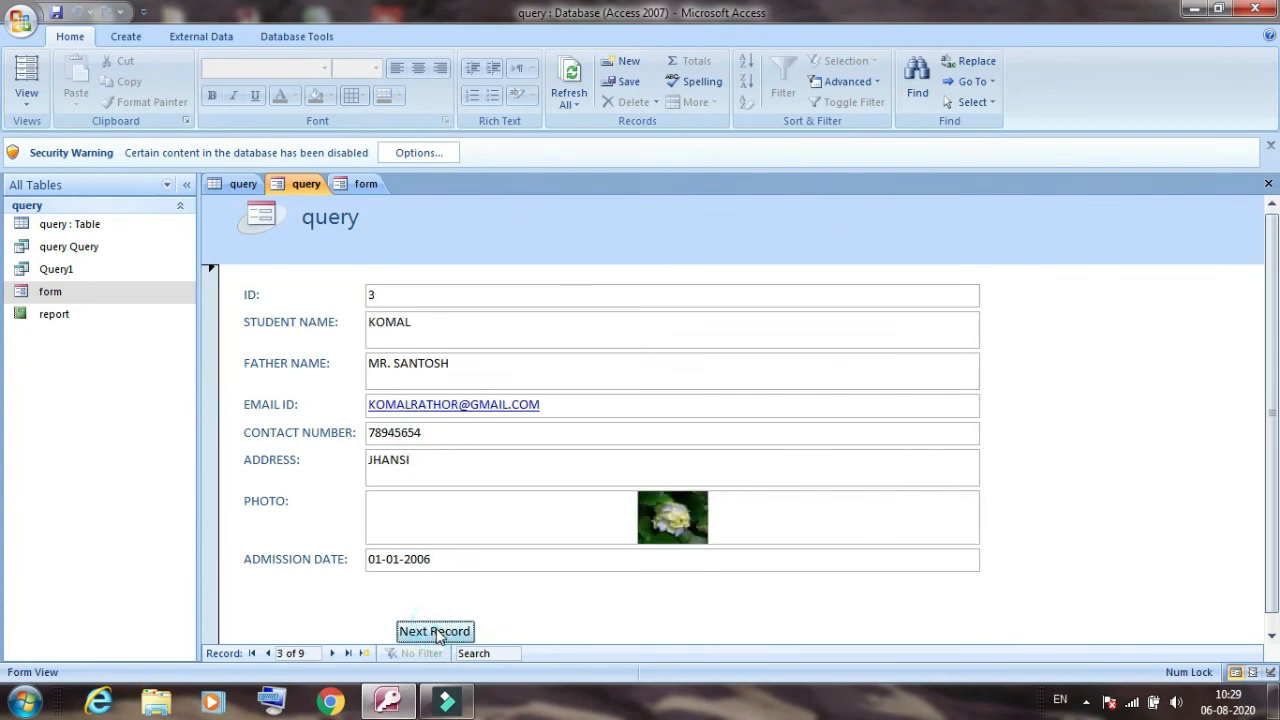